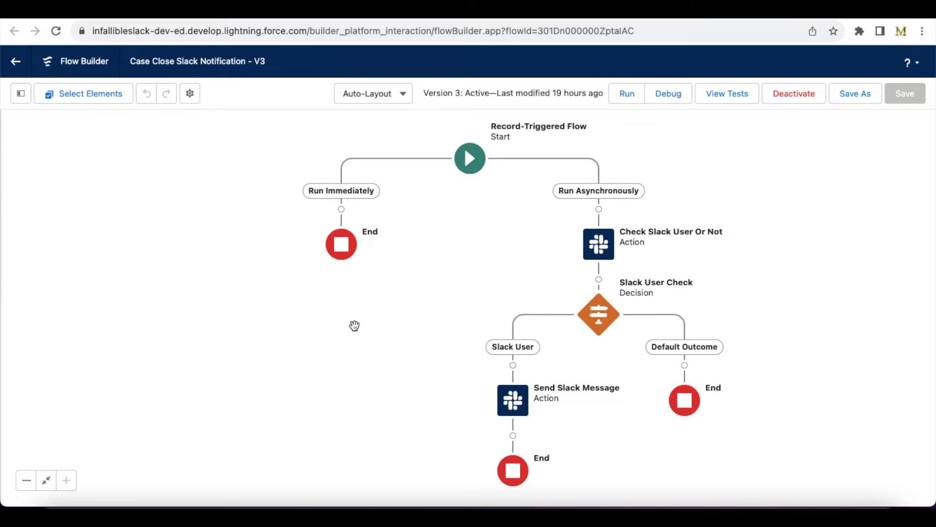
Expand the Start element to show its Case created-or-updated trigger details.
left_click(476, 174)
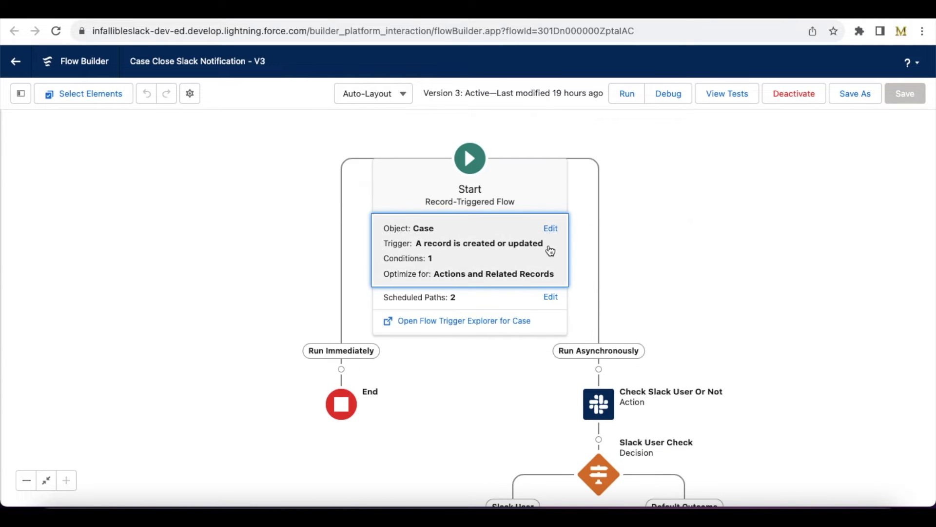
left_click(550, 229)
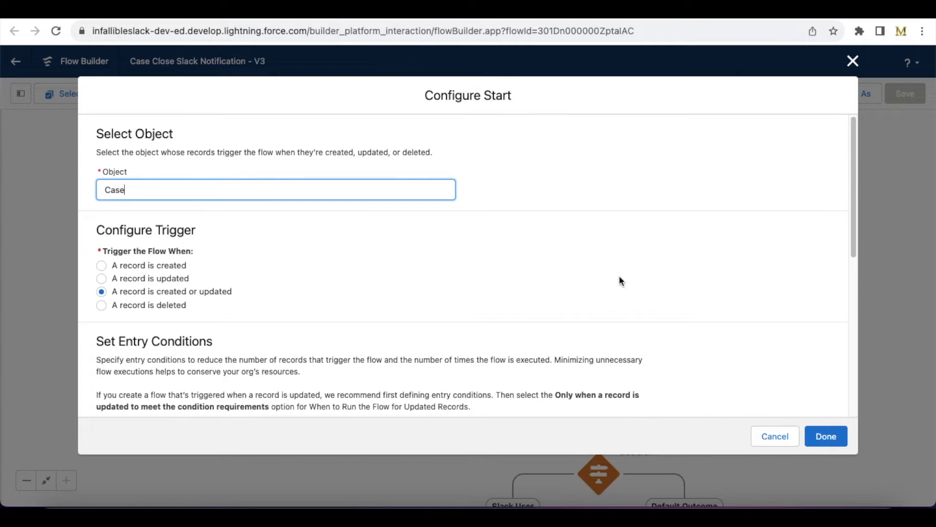
left_click_drag(853, 128, 851, 227)
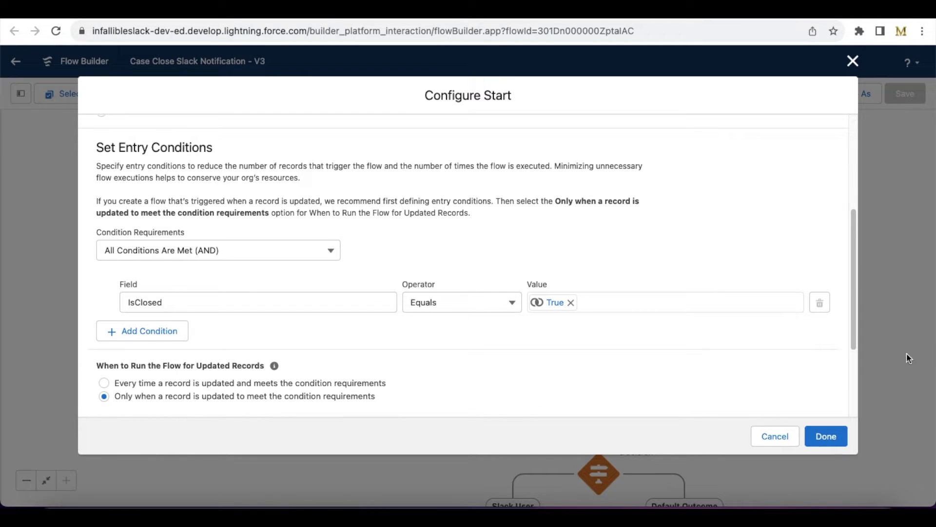
left_click_drag(856, 253, 849, 332)
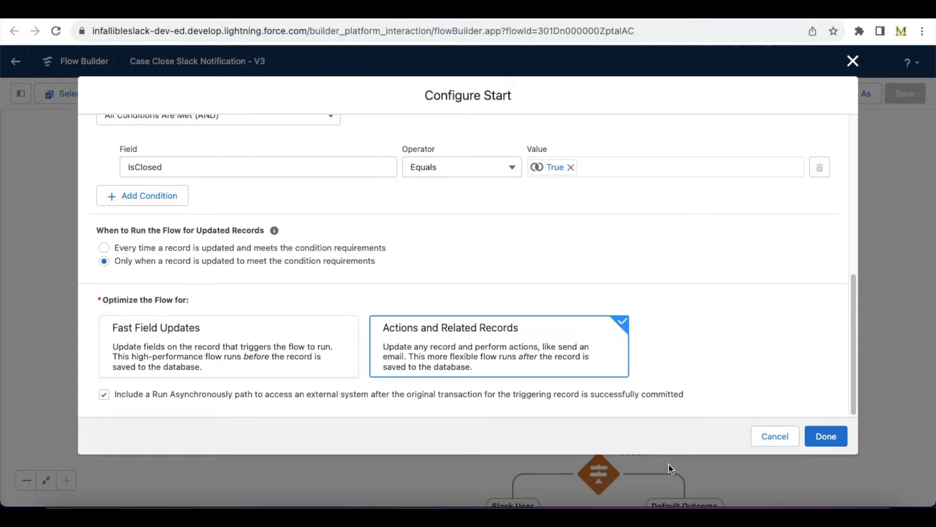
left_click(825, 435)
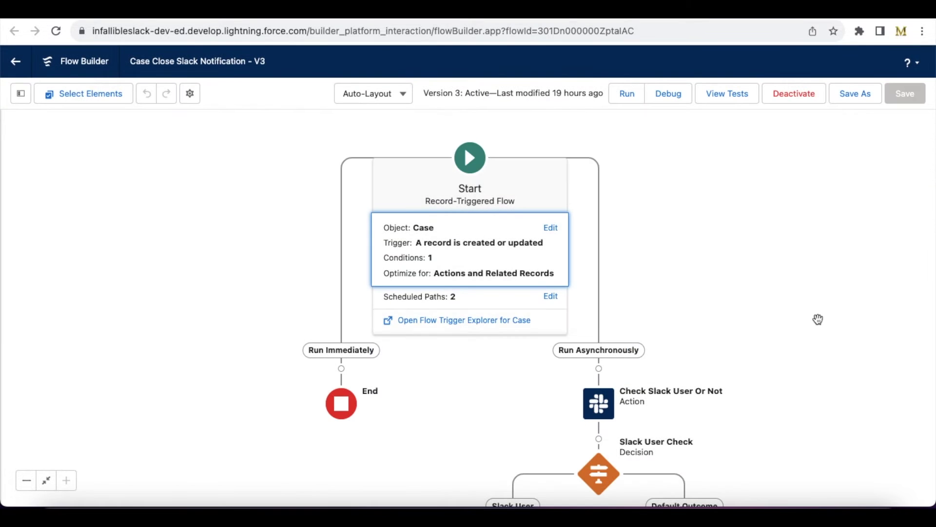
Open the Check Slack User Or Not action's settings (Service Cloud for Slack, DemoWorkspace).
scroll(817, 317, "down", 5)
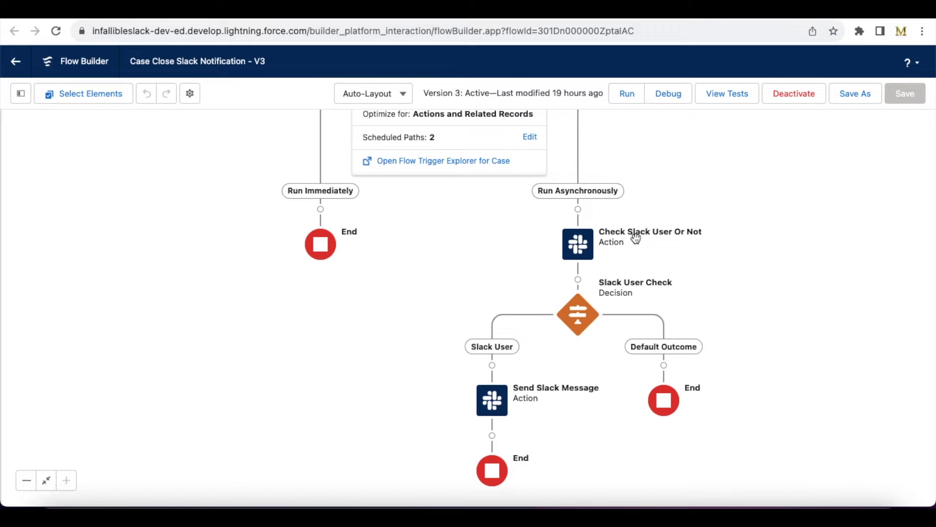
left_click(590, 249)
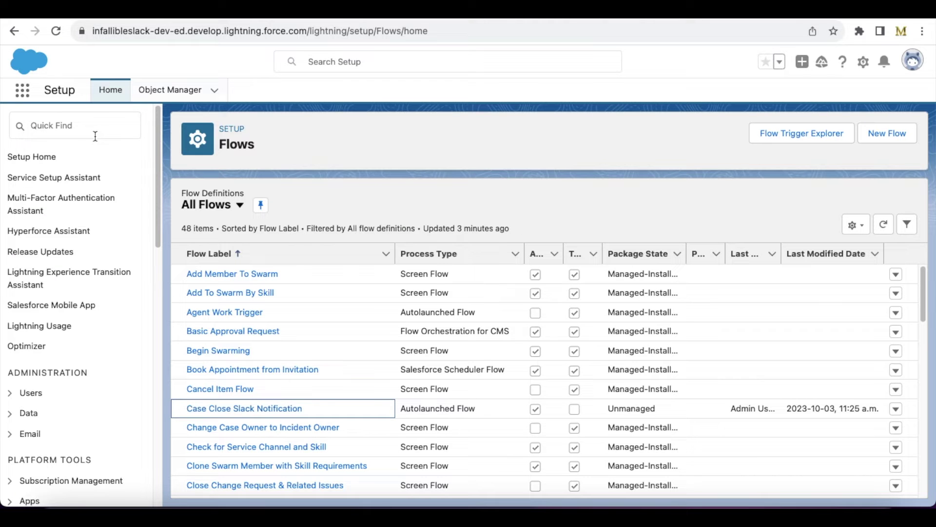
Filter the Setup menu for 'slack' and open the Initial Slack Setup page.
left_click(96, 126)
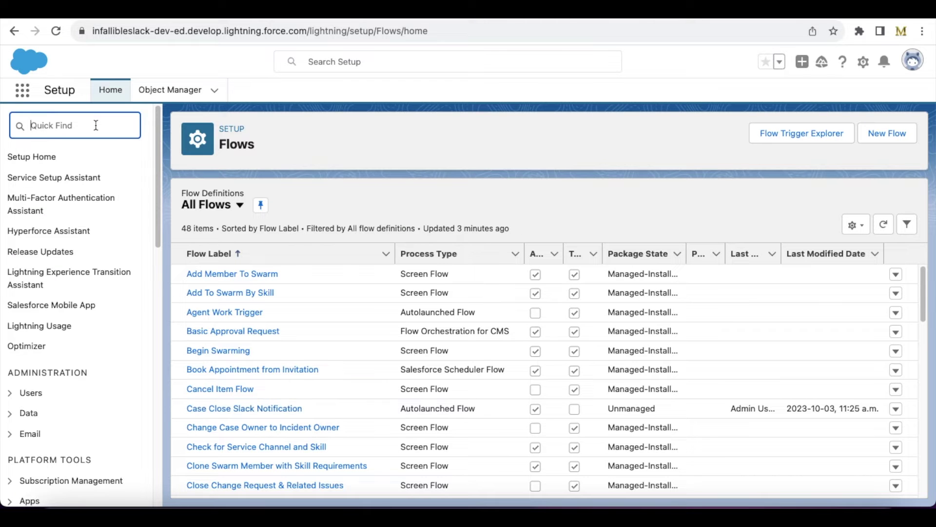
type("ser")
key("BackSpace")
key("BackSpace")
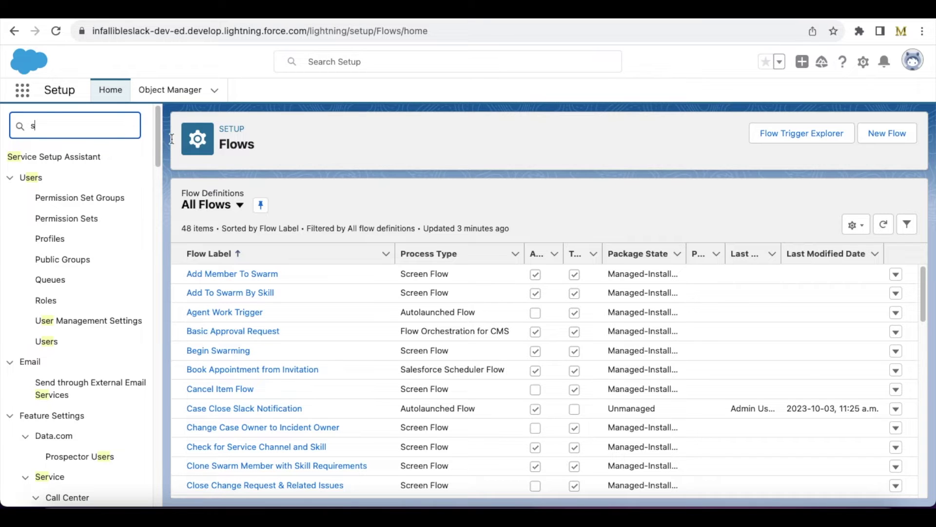
type("lack")
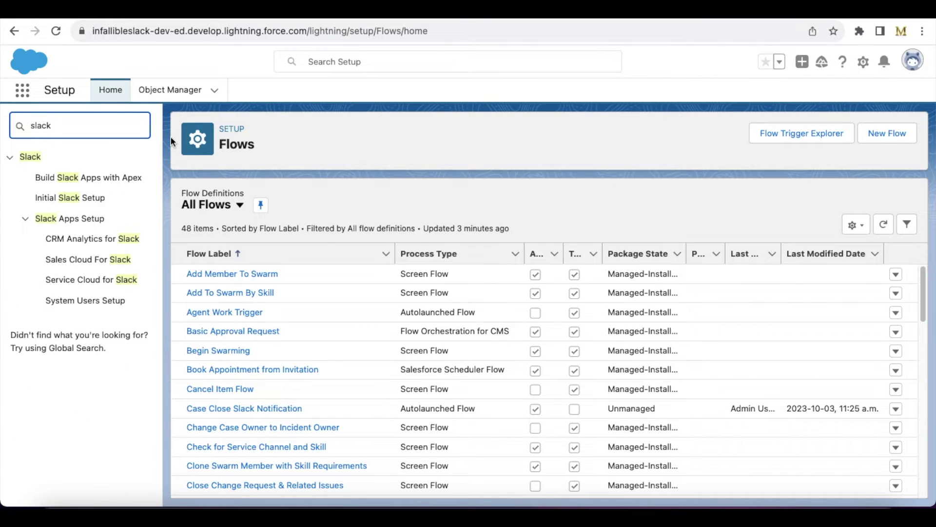
left_click(75, 200)
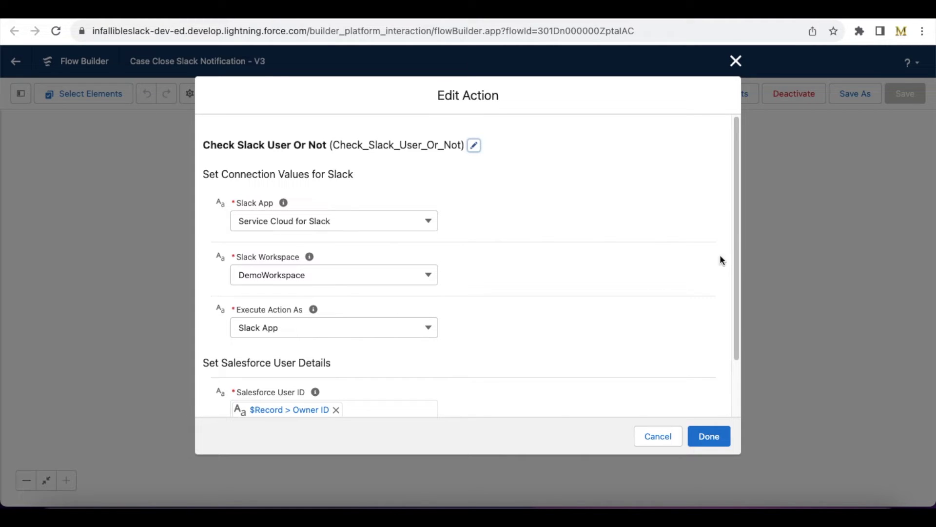
Cancel the Check Slack User Or Not settings unchanged and pan to the Slack User Check decision.
scroll(732, 228, "down", 3)
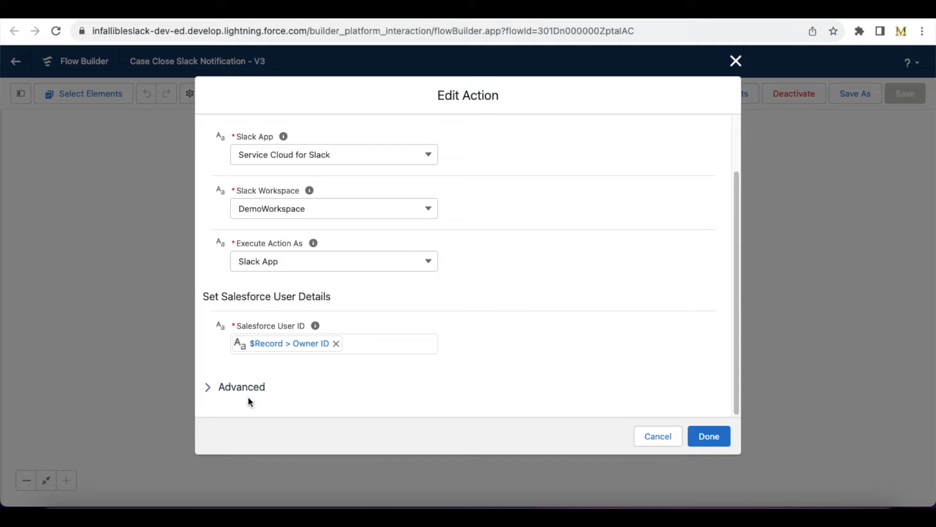
left_click(662, 432)
left_click_drag(814, 372, 819, 230)
double_click(482, 238)
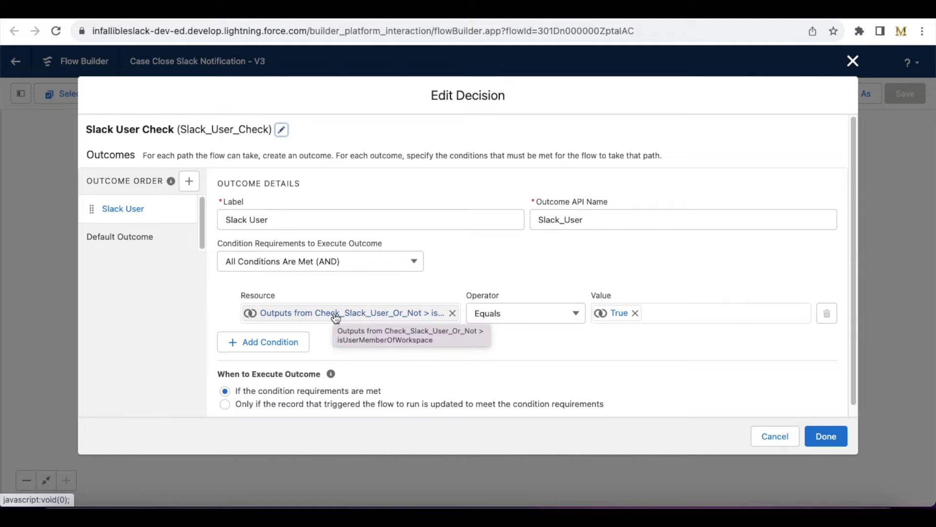
left_click(793, 442)
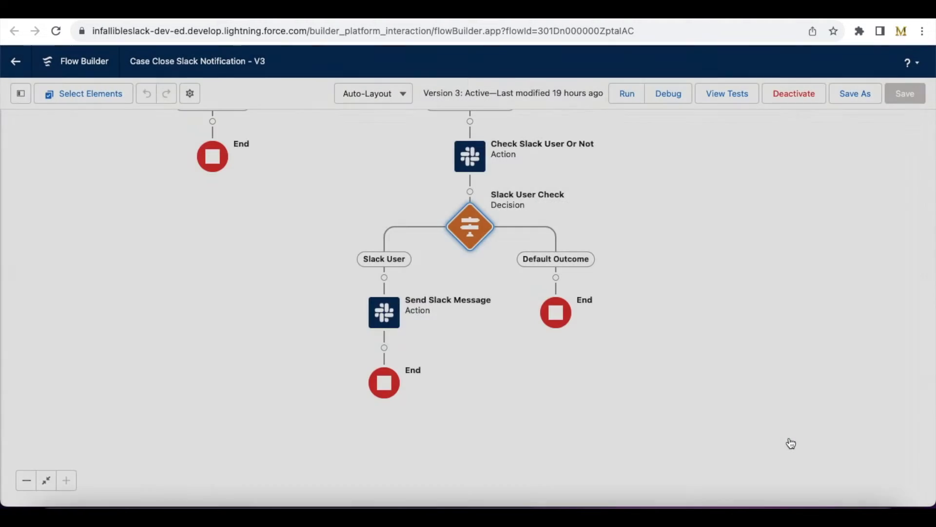
double_click(385, 309)
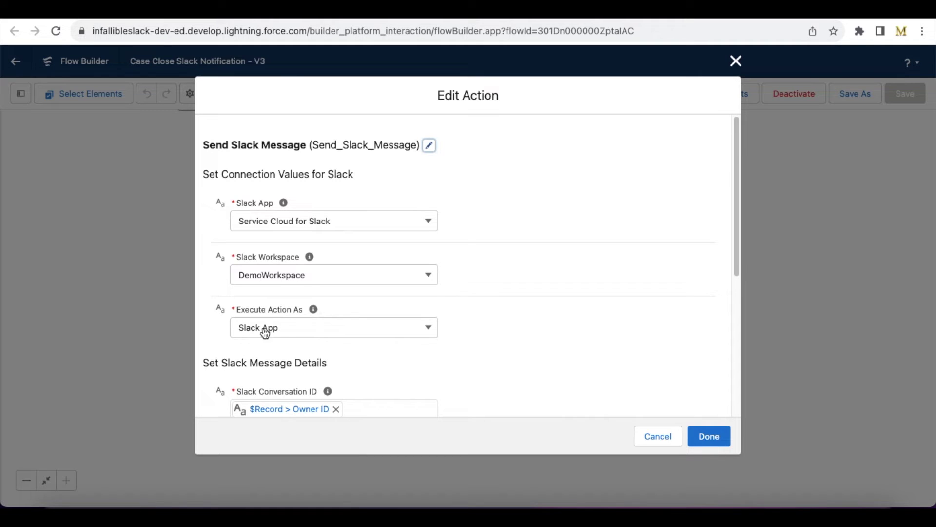
Open the Send Slack Message settings and place the cursor in its 'Your Case is Closed' message.
left_click_drag(731, 169, 713, 232)
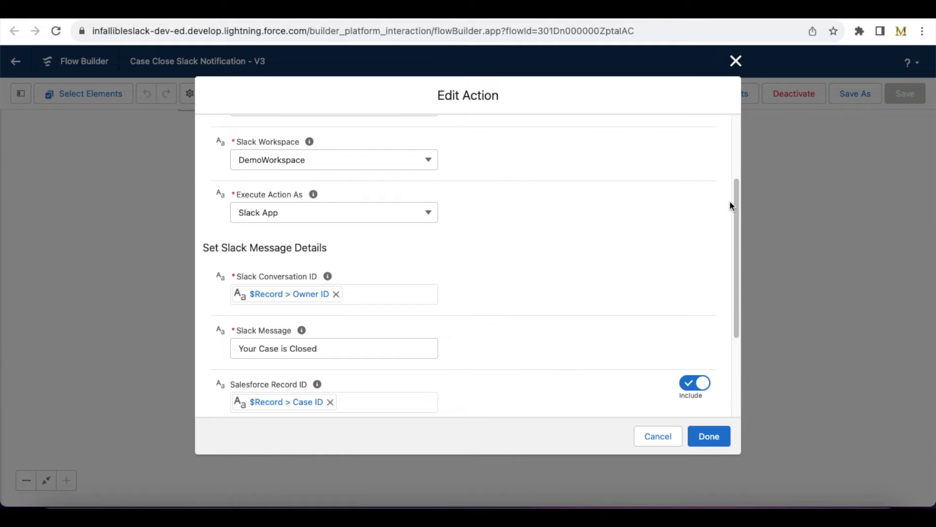
scroll(731, 202, "down", 2)
left_click(346, 239)
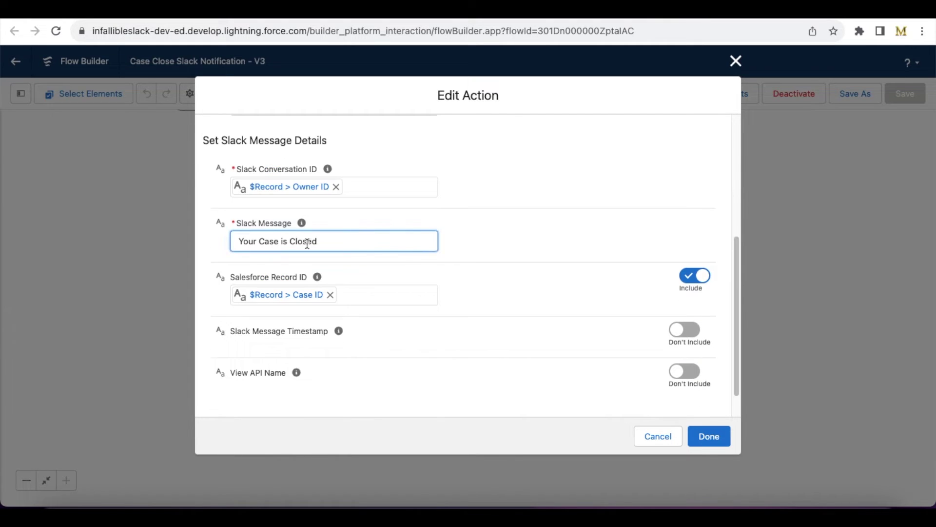
Replace the Slack message text with the $Record > CaseNumber field.
left_click_drag(322, 242, 222, 247)
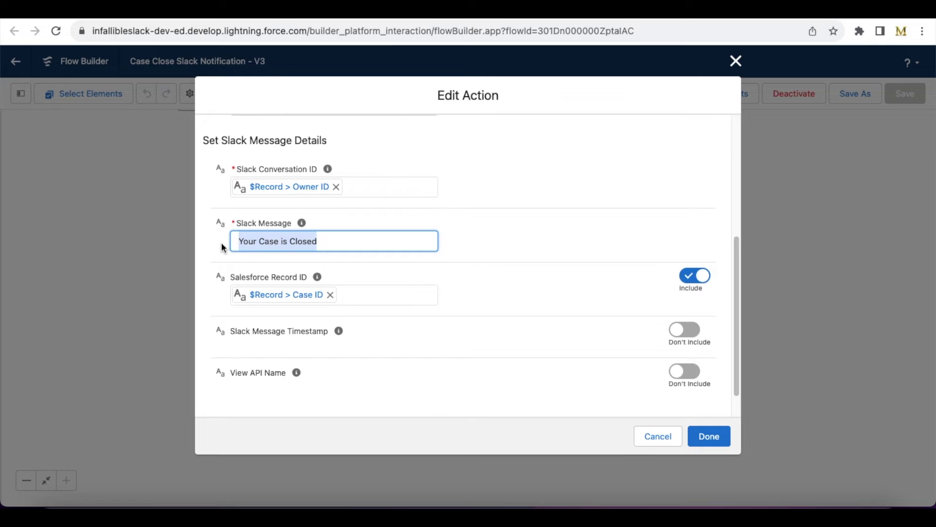
key("BackSpace")
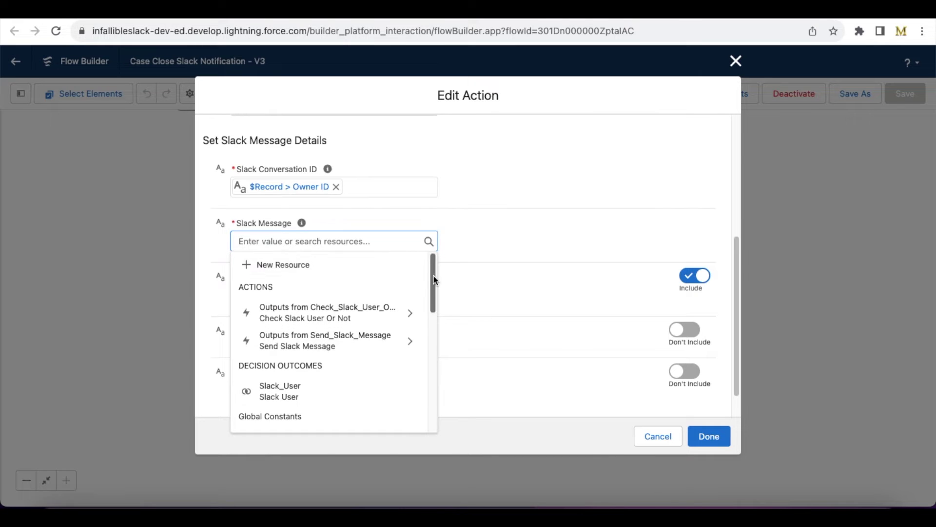
left_click_drag(434, 277, 426, 374)
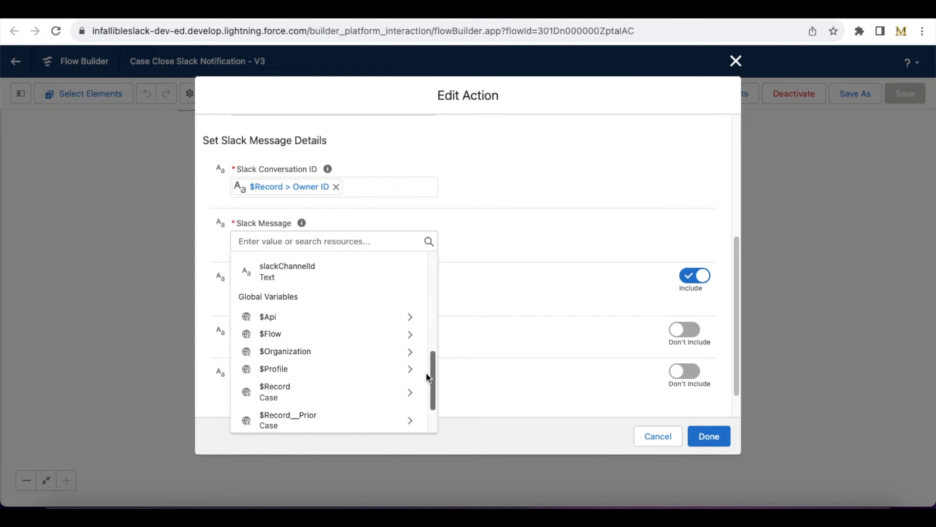
left_click(399, 392)
left_click_drag(435, 264, 431, 311)
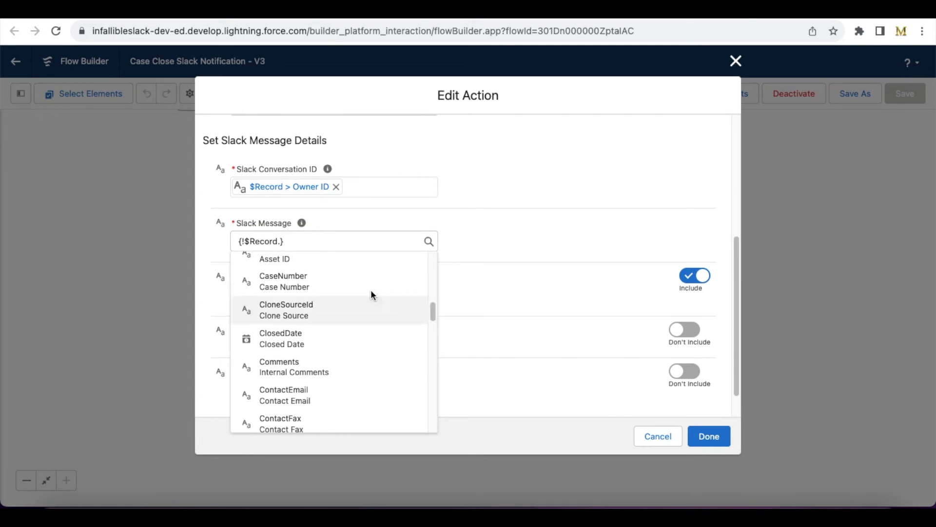
left_click(347, 276)
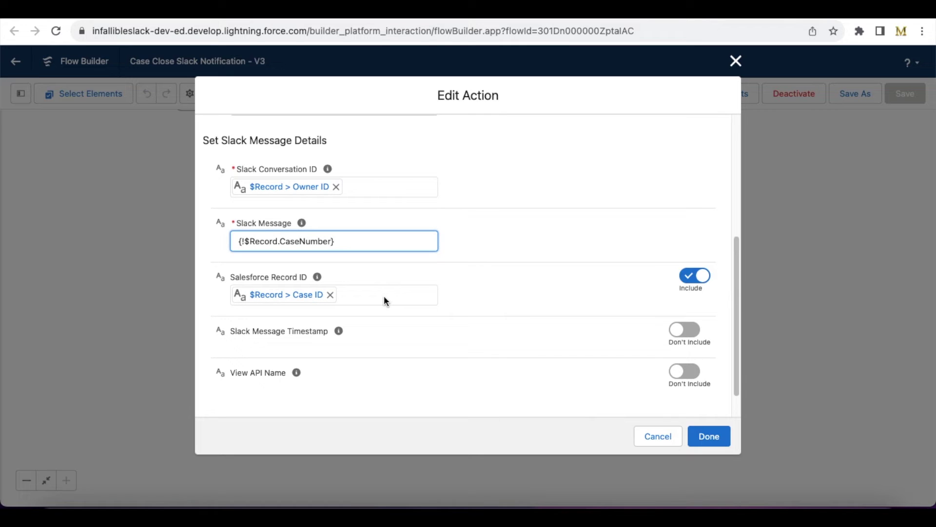
Append ' - Your Case is Closed' after the case number and confirm the action.
left_click(239, 241)
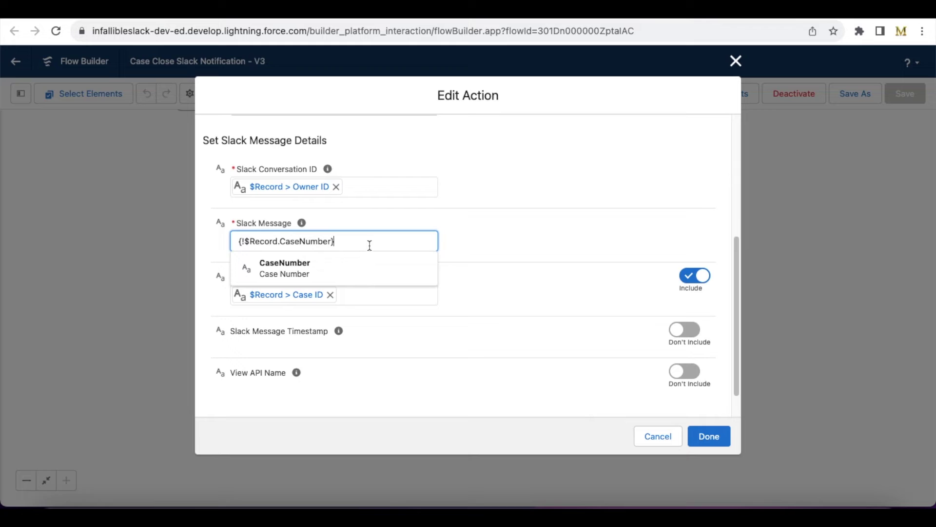
type("- Your Case is Closed")
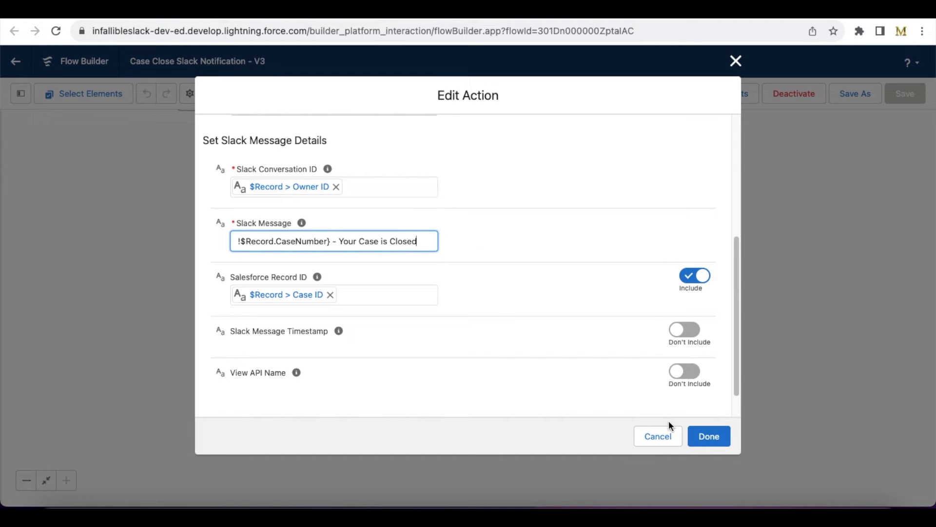
left_click(708, 431)
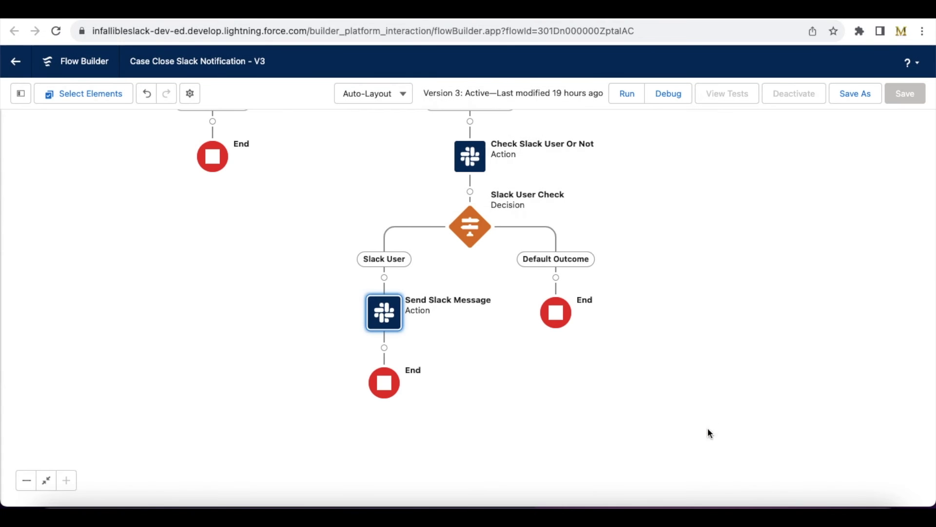
left_click(853, 97)
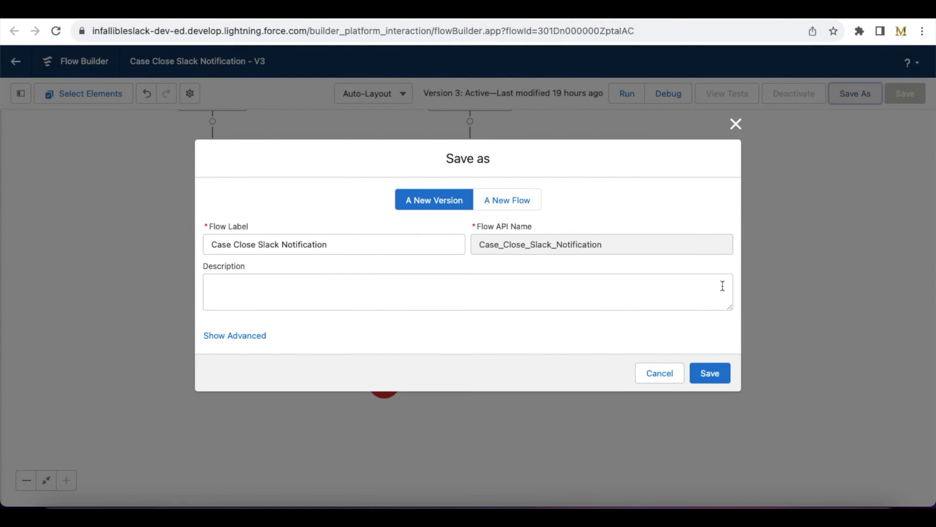
Save the flow as a new version V4, activate it, and switch to All Open Cases.
left_click(716, 366)
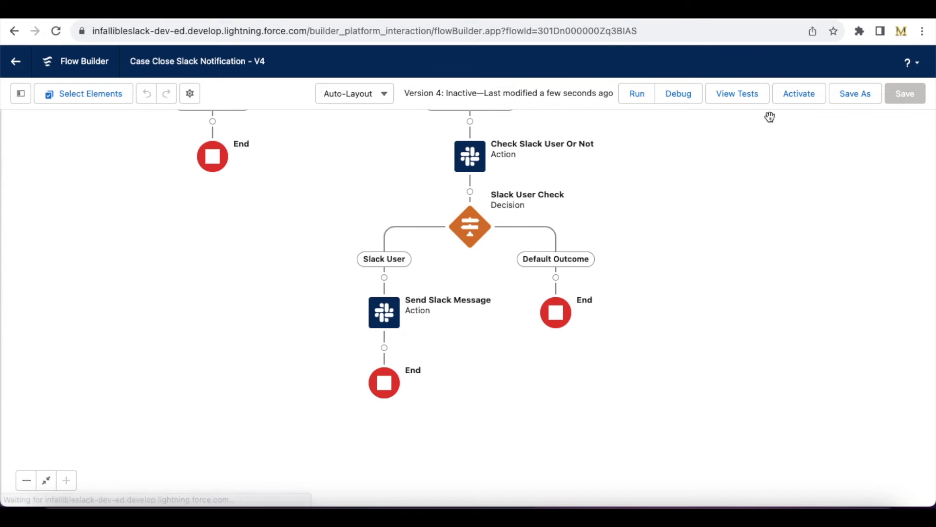
left_click(799, 95)
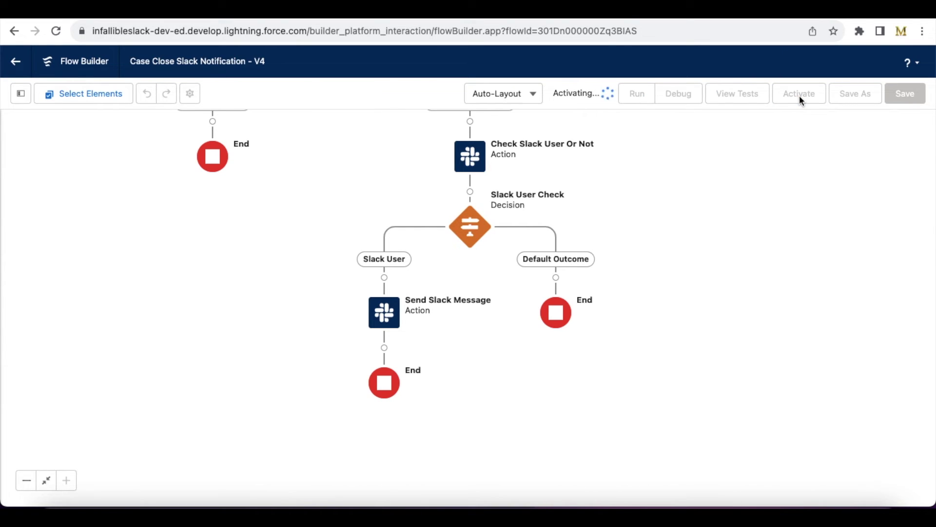
left_click_drag(766, 197, 762, 222)
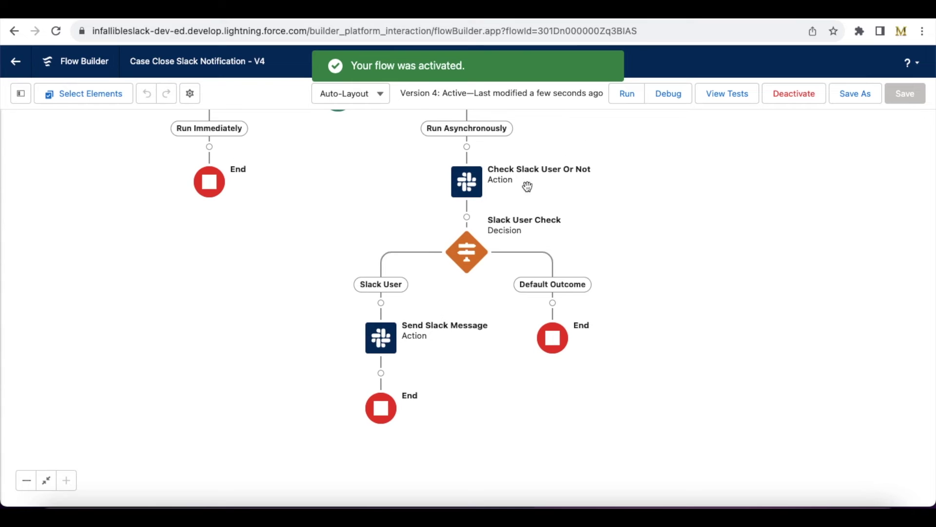
left_click_drag(683, 178, 675, 226)
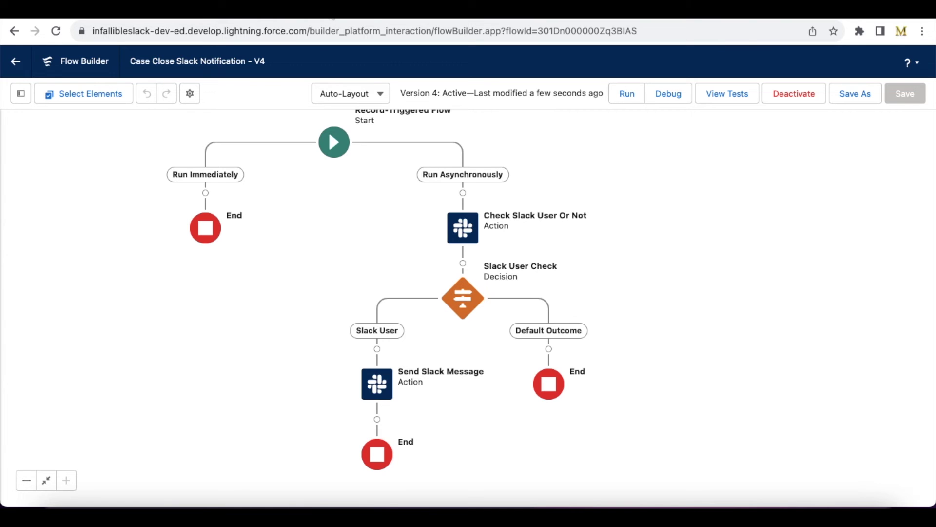
left_click(253, 10)
left_click(341, 10)
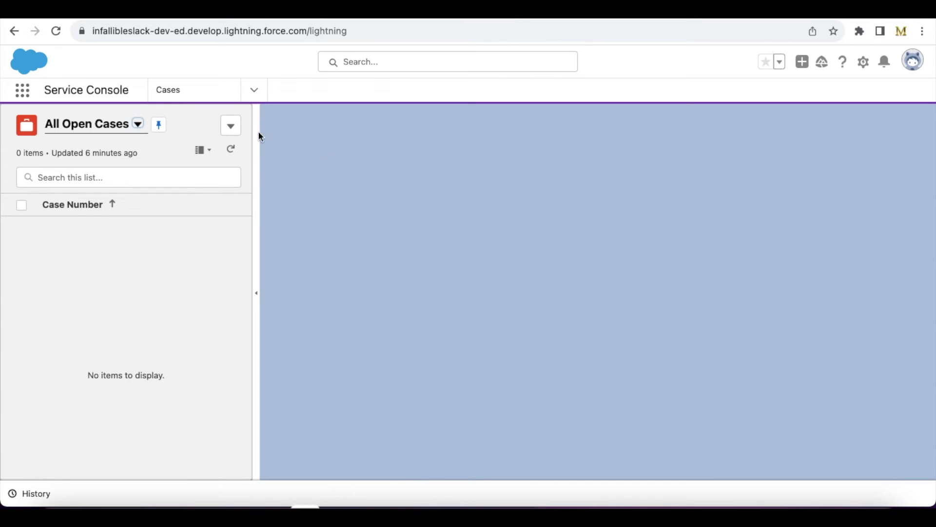
Start a new Regular Case and set its Case Origin to Web.
left_click(231, 126)
left_click(204, 153)
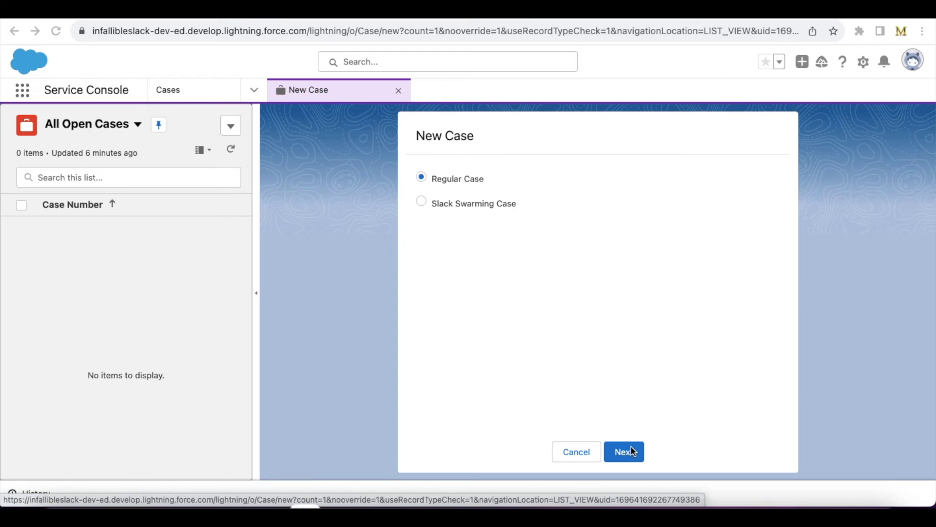
left_click(624, 451)
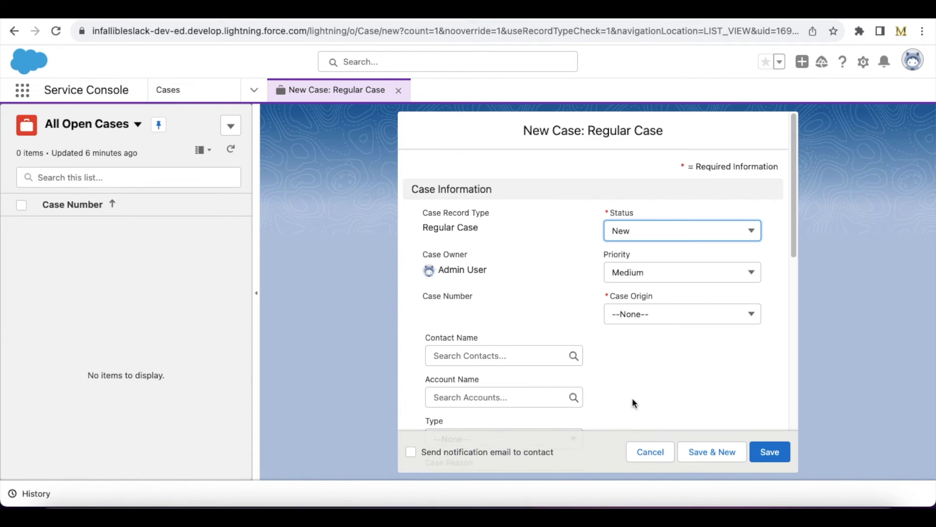
left_click(632, 320)
left_click(654, 285)
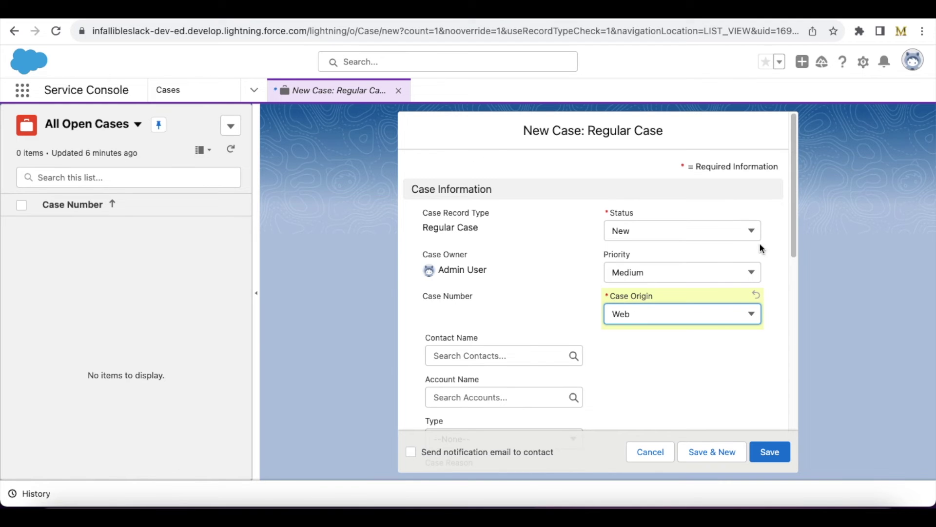
Enter the subject 'Test' and save the new case.
left_click_drag(790, 190, 785, 383)
left_click(594, 321)
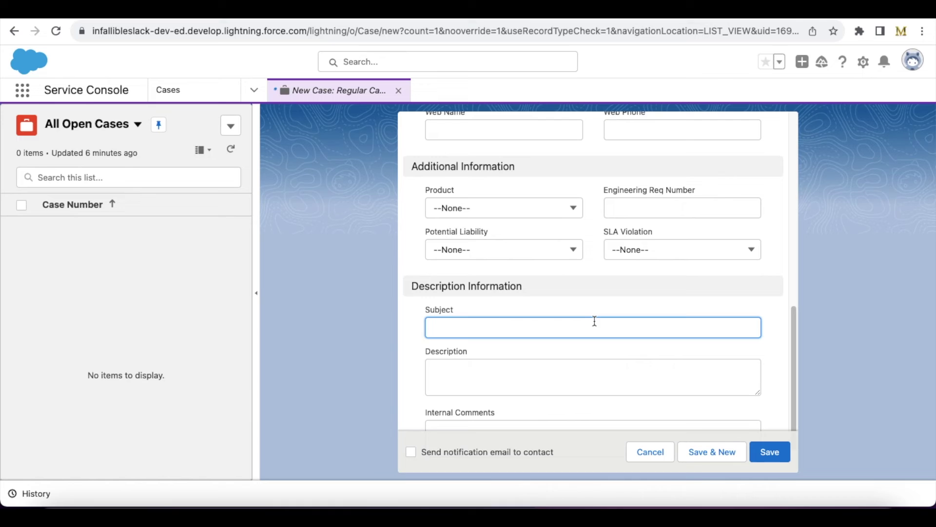
type("Test")
left_click(768, 452)
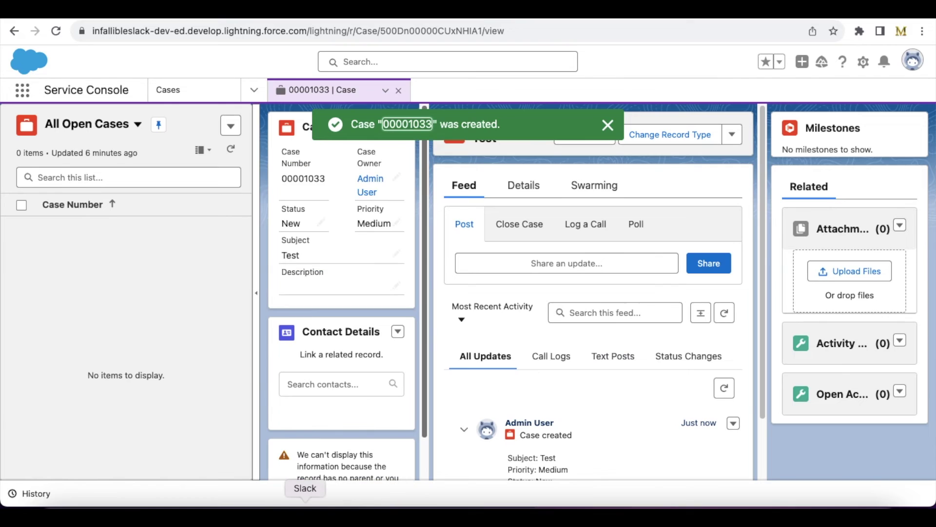
left_click(305, 502)
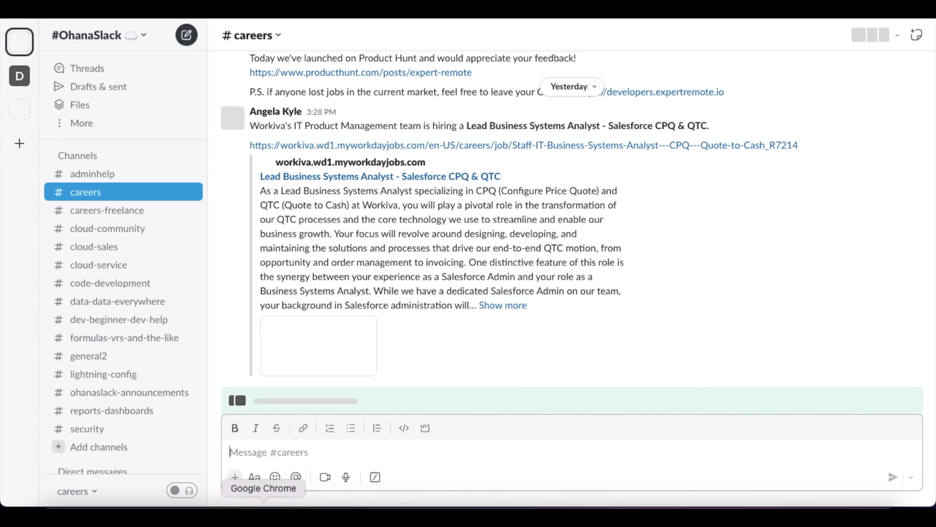
Switch Slack to DemoWorkspace so its #general channel shows.
left_click(21, 76)
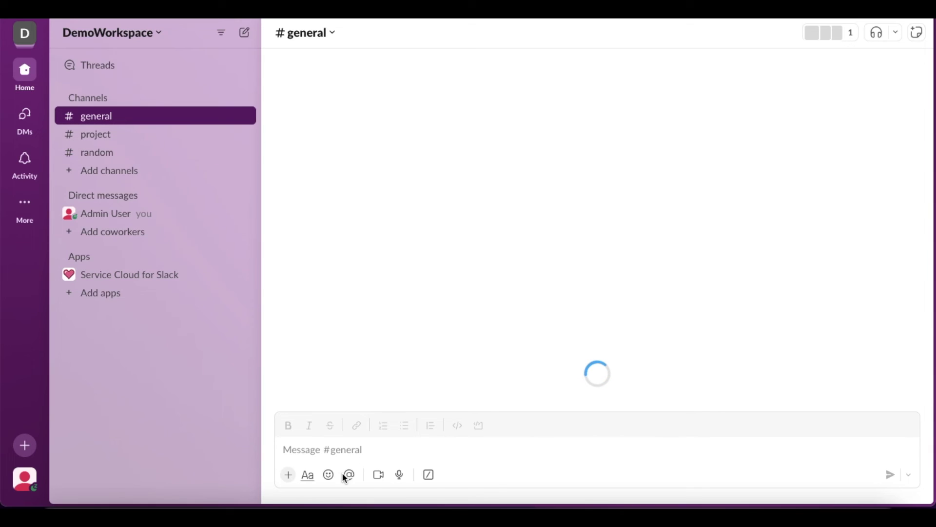
Close the Test case with Status Closed and internal comment 'Test'.
left_click(264, 505)
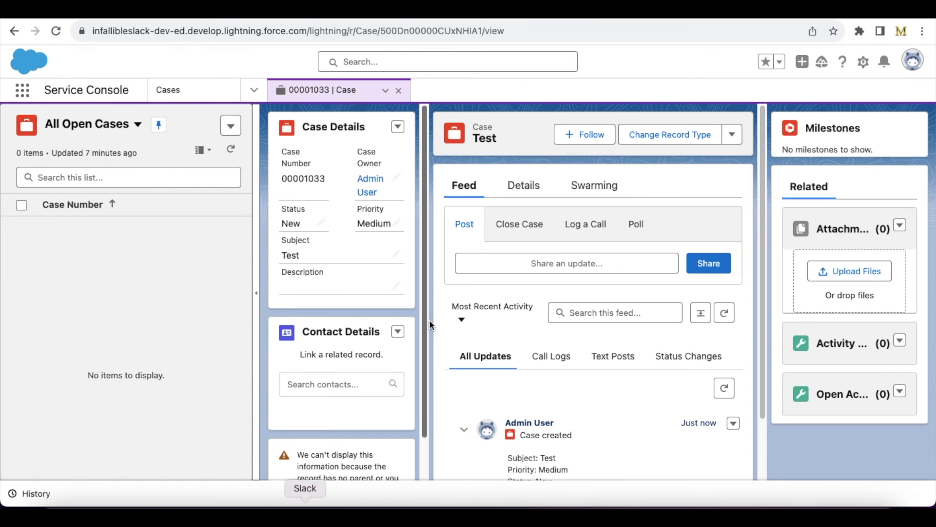
left_click(534, 237)
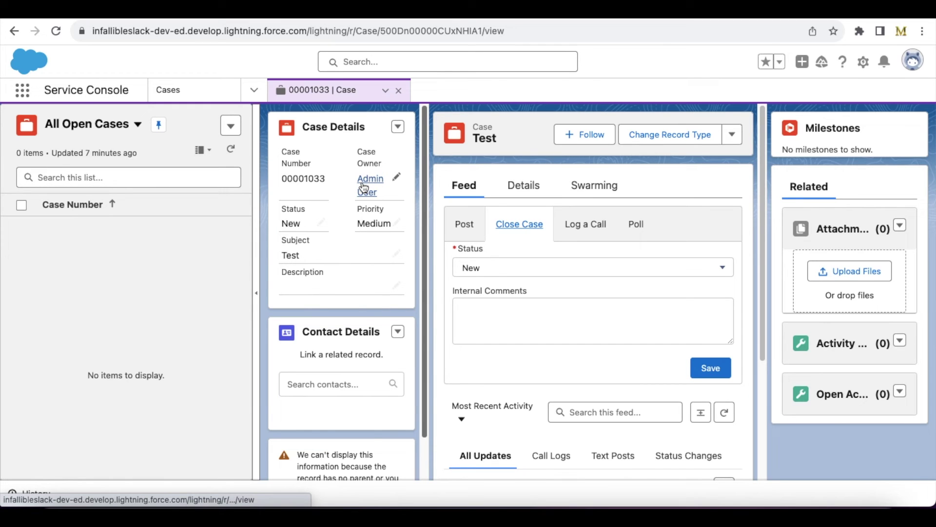
left_click(591, 268)
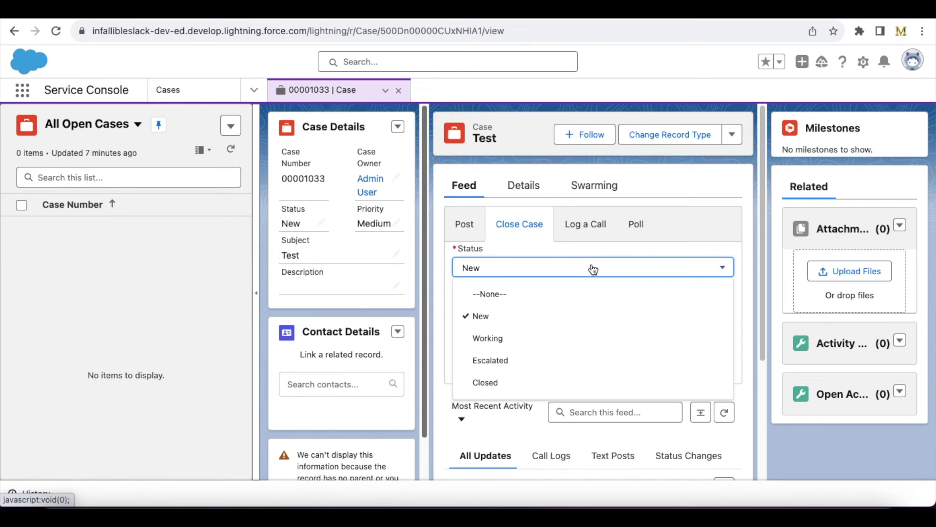
left_click(542, 376)
left_click(566, 313)
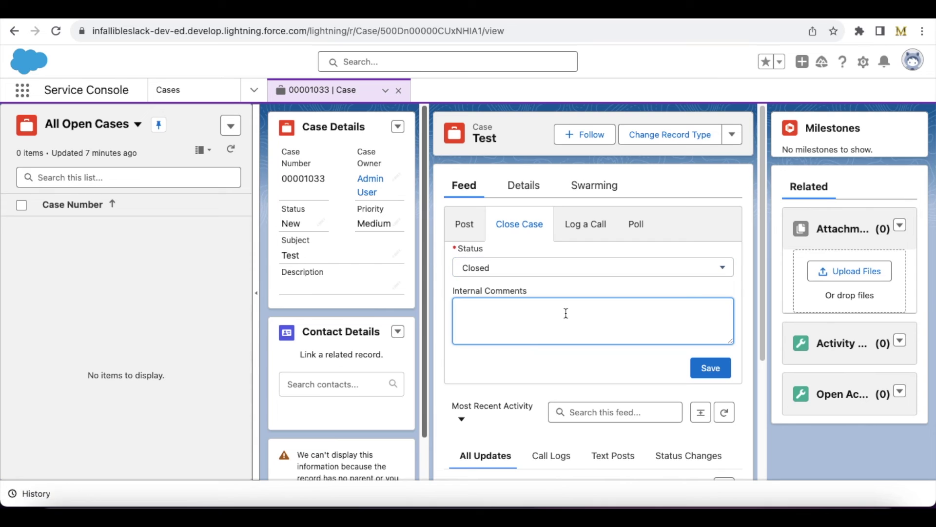
type("Test")
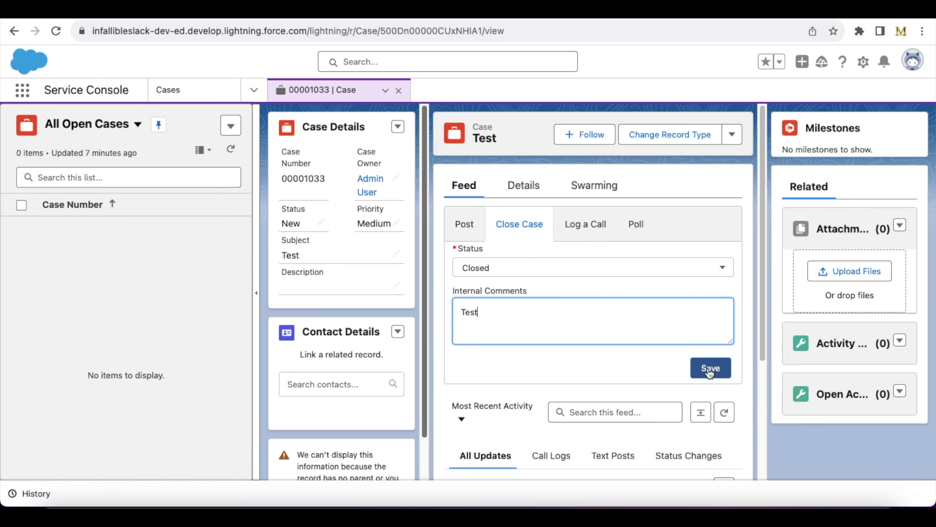
left_click(709, 371)
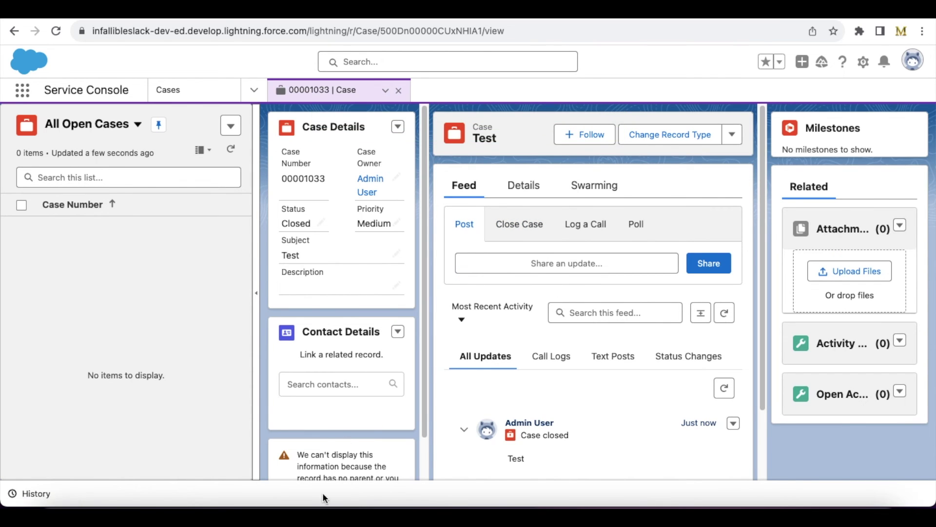
Verify the newest Service Cloud for Slack message reads '00001033 - Your Case is Closed', matching the case record.
left_click(305, 502)
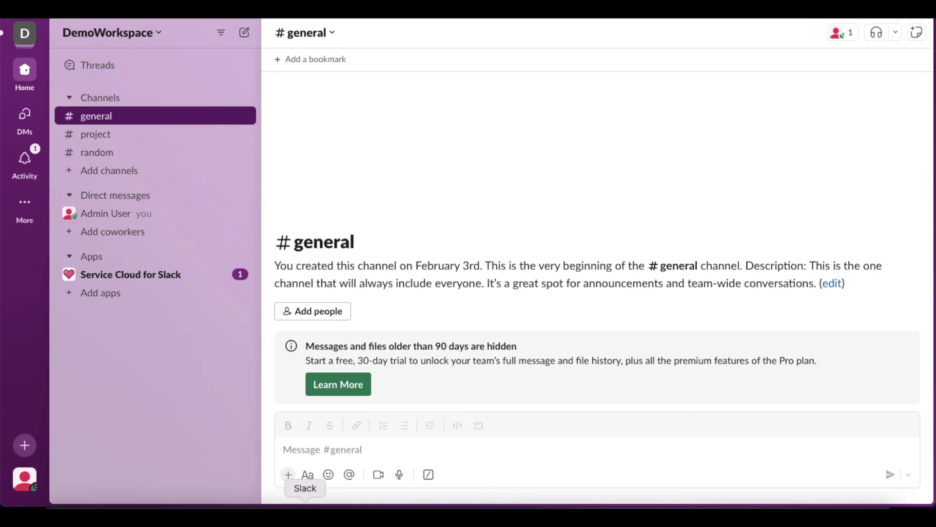
left_click(120, 276)
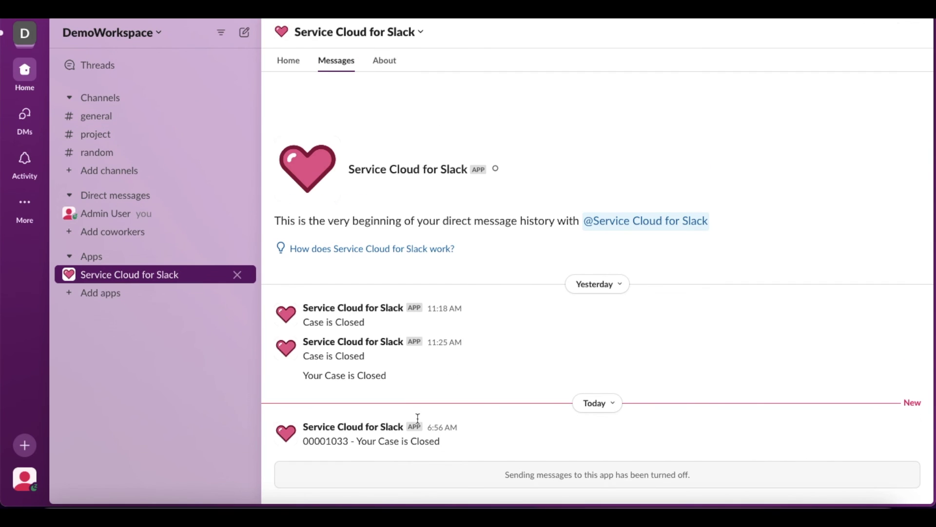
left_click_drag(304, 440, 349, 441)
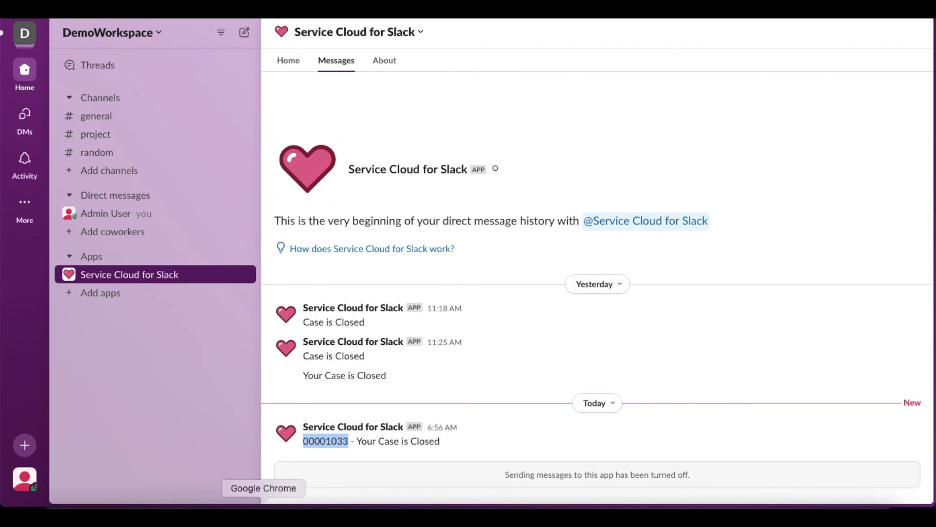
left_click(264, 516)
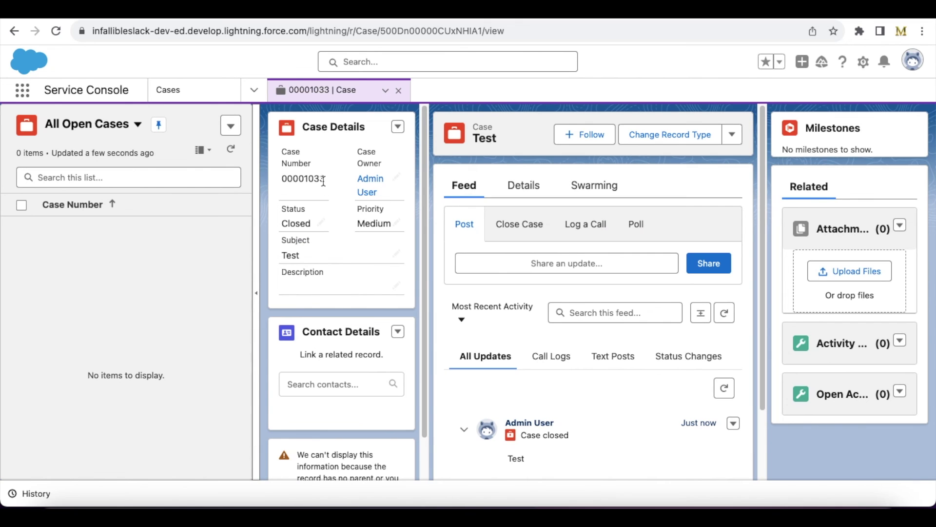
left_click_drag(325, 180, 282, 182)
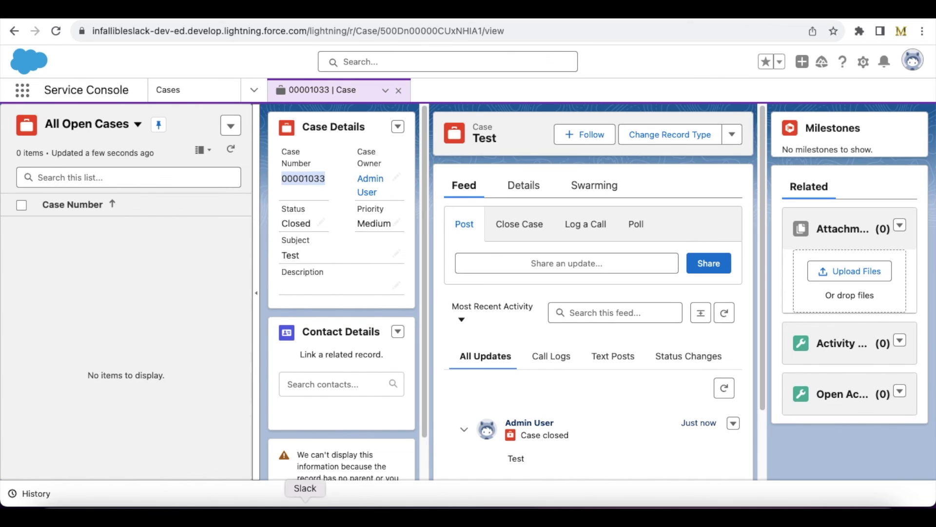
left_click(305, 516)
left_click_drag(437, 444, 306, 441)
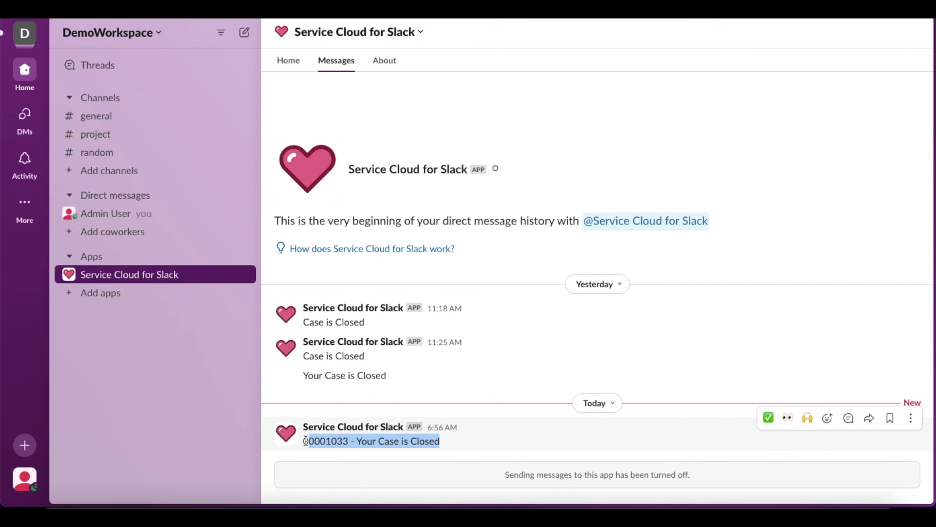